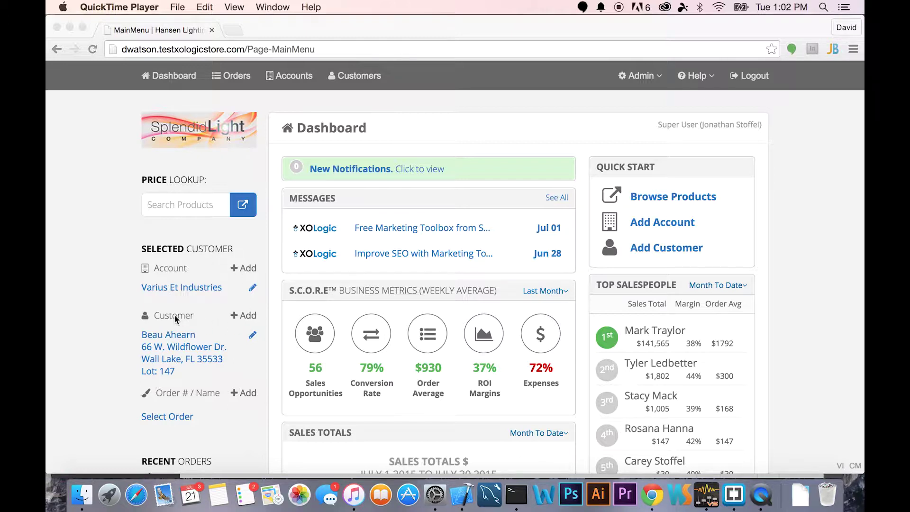
- Start a new customer record and enter Splendid as the first name and Light as the last name
{"action": "left_click", "coordinate": [103, 259]}
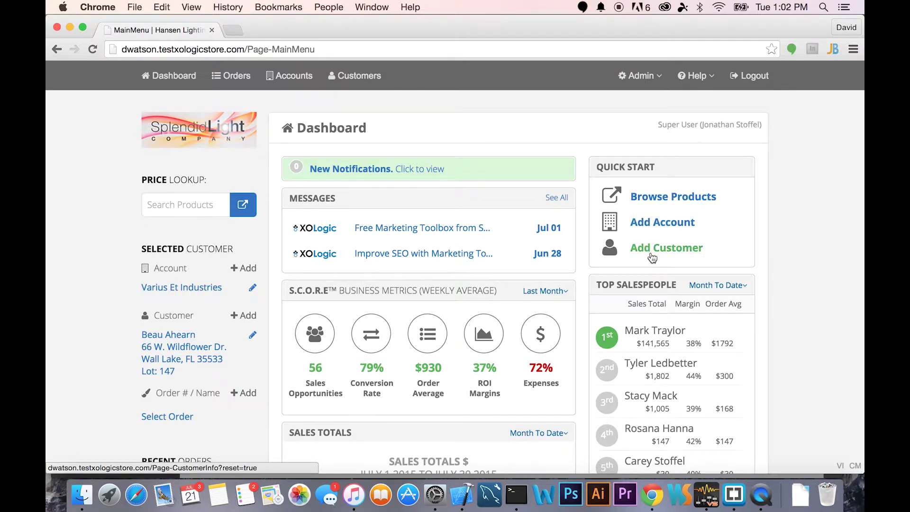
{"action": "left_click", "coordinate": [678, 250]}
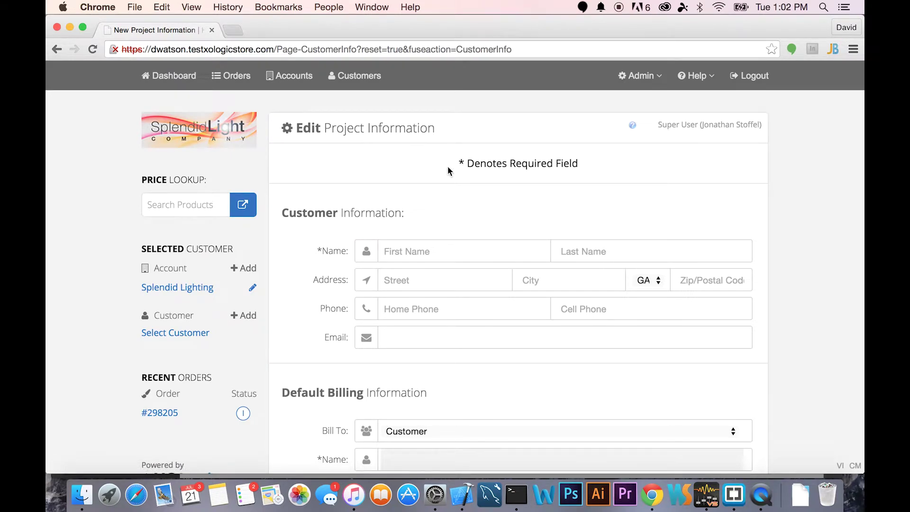
{"action": "scroll", "coordinate": [783, 190], "scroll_direction": "down", "scroll_amount": 3}
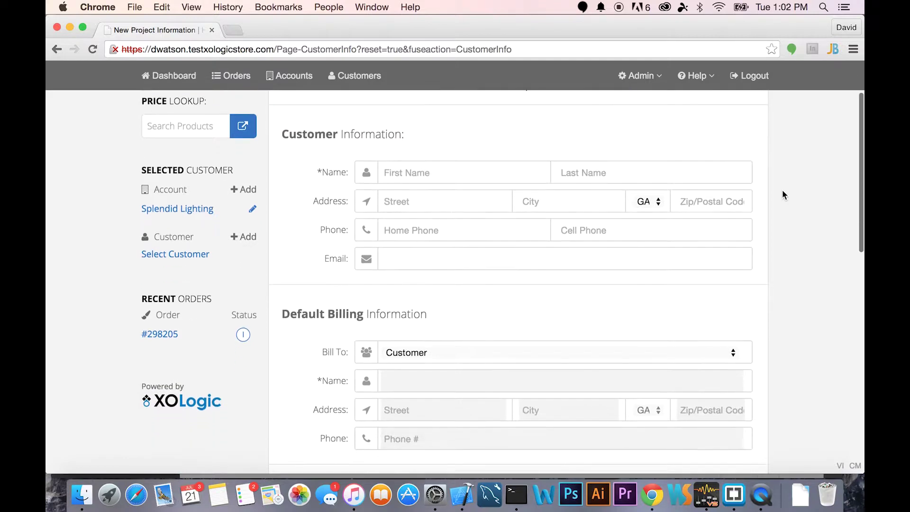
{"action": "left_click", "coordinate": [422, 167]}
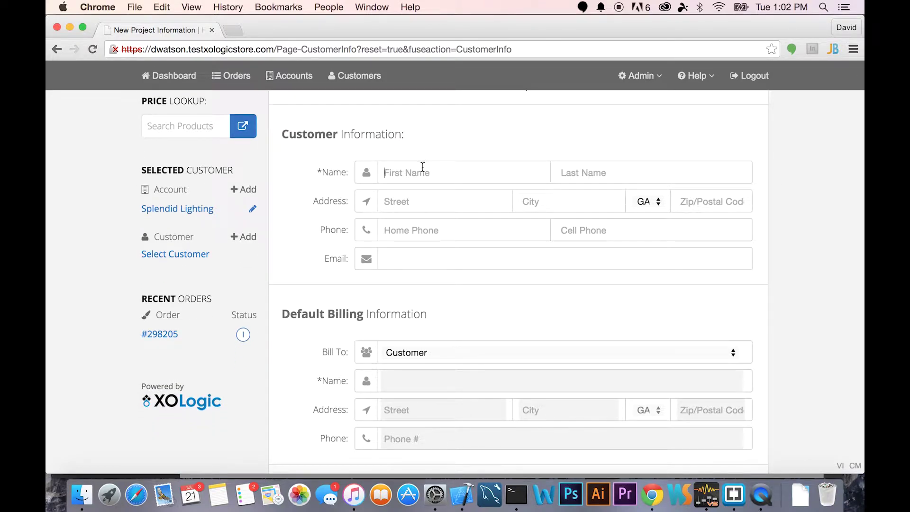
{"action": "scroll", "coordinate": [779, 188], "scroll_direction": "up", "scroll_amount": 3}
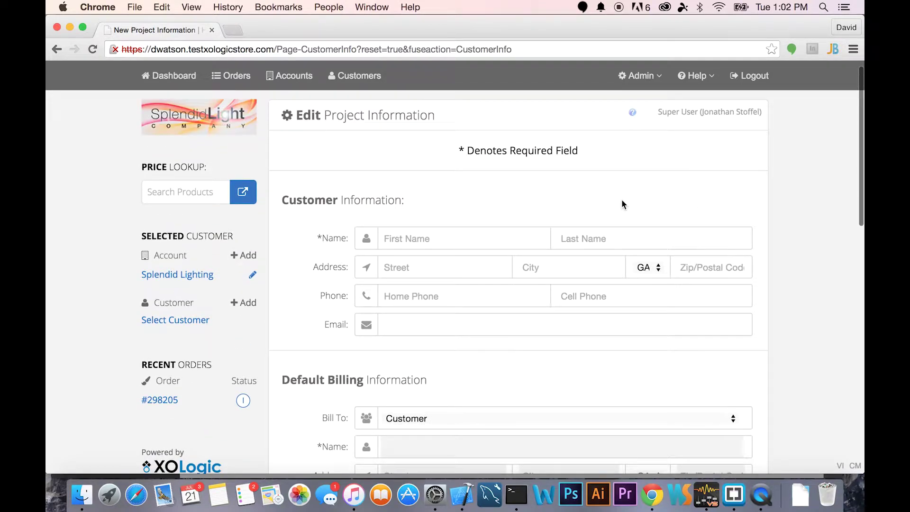
{"action": "type", "text": "Splendid"}
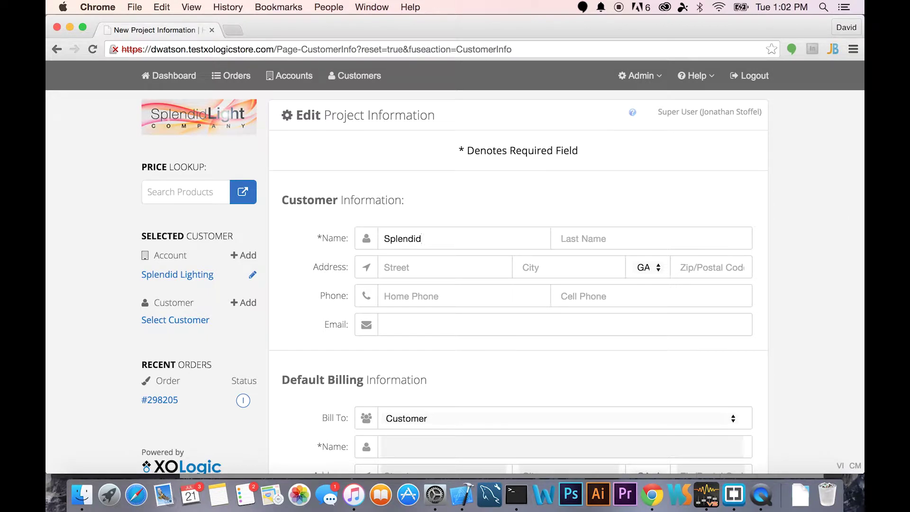
{"action": "key", "text": "Tab"}
{"action": "type", "text": "Light"}
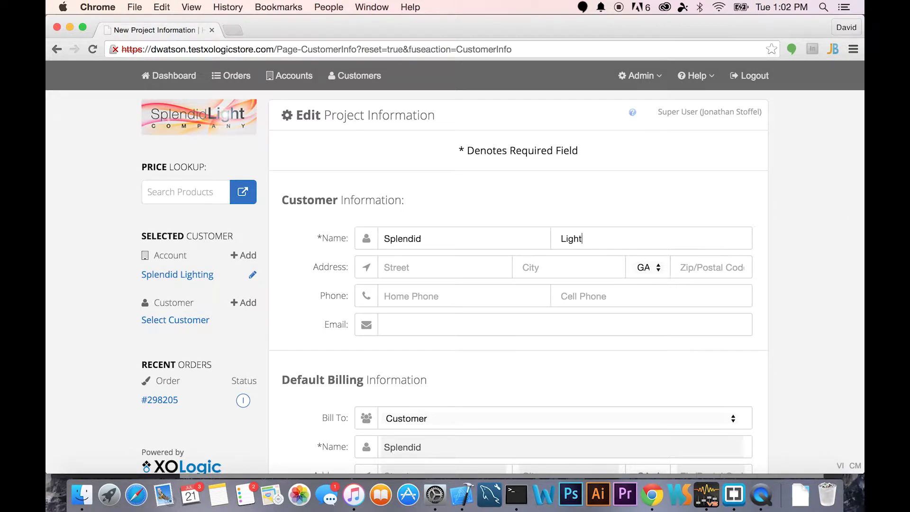
- Save the new customer, keeping Customer for default billing and delivery and Web Pricing as the tier markup
{"action": "scroll", "coordinate": [785, 228], "scroll_direction": "down", "scroll_amount": 3}
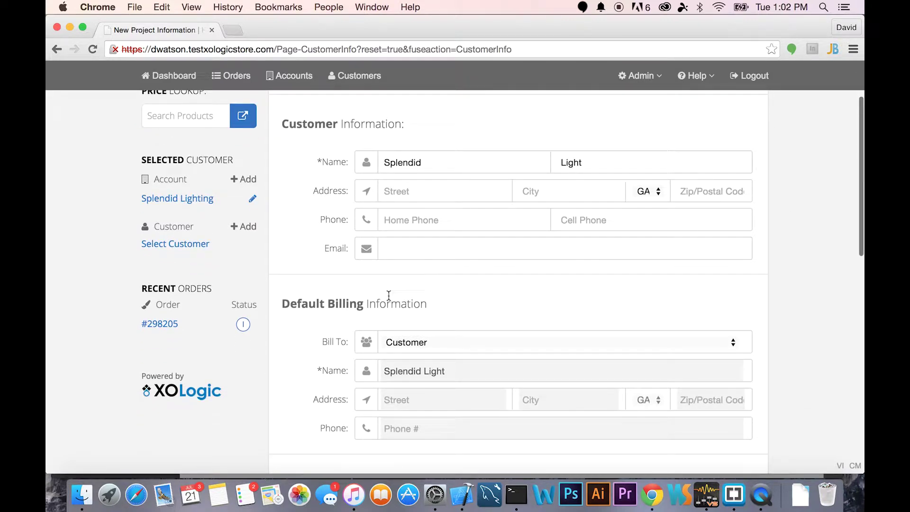
{"action": "scroll", "coordinate": [787, 274], "scroll_direction": "down", "scroll_amount": 6}
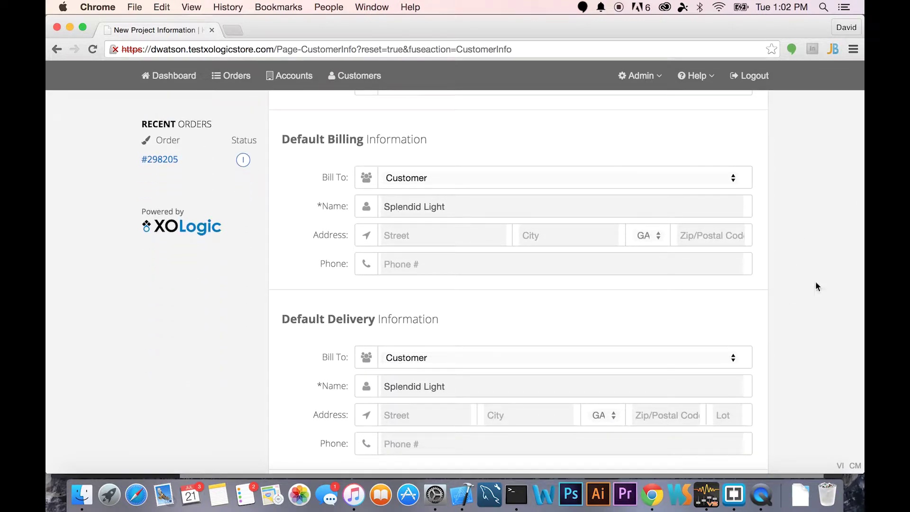
{"action": "scroll", "coordinate": [806, 276], "scroll_direction": "down", "scroll_amount": 4}
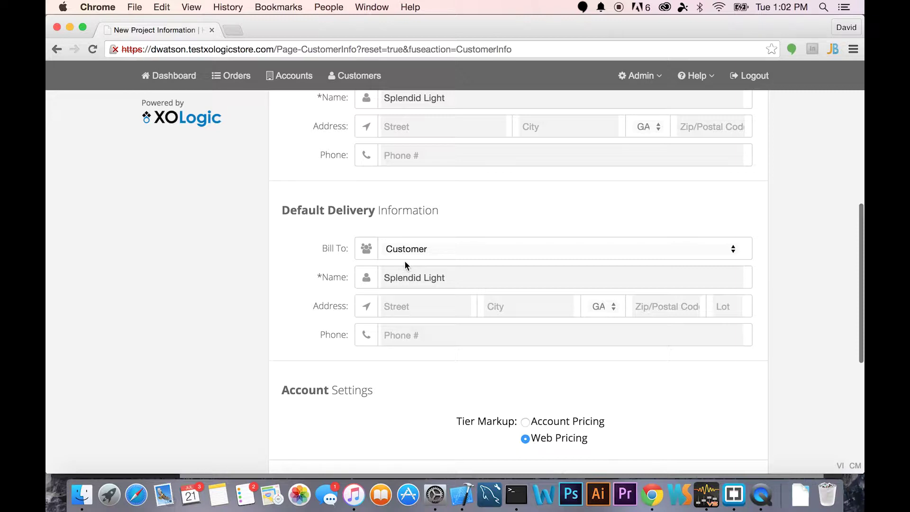
{"action": "scroll", "coordinate": [789, 240], "scroll_direction": "down", "scroll_amount": 6}
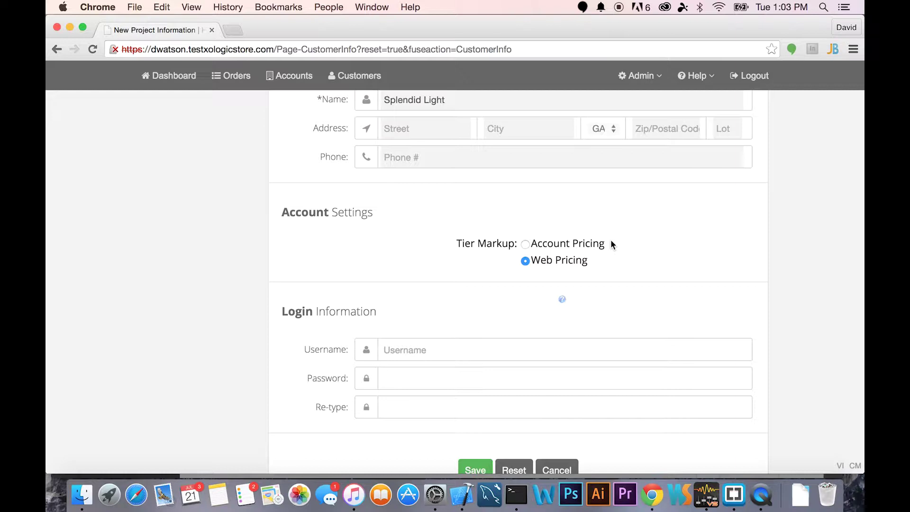
{"action": "scroll", "coordinate": [759, 265], "scroll_direction": "down", "scroll_amount": 4}
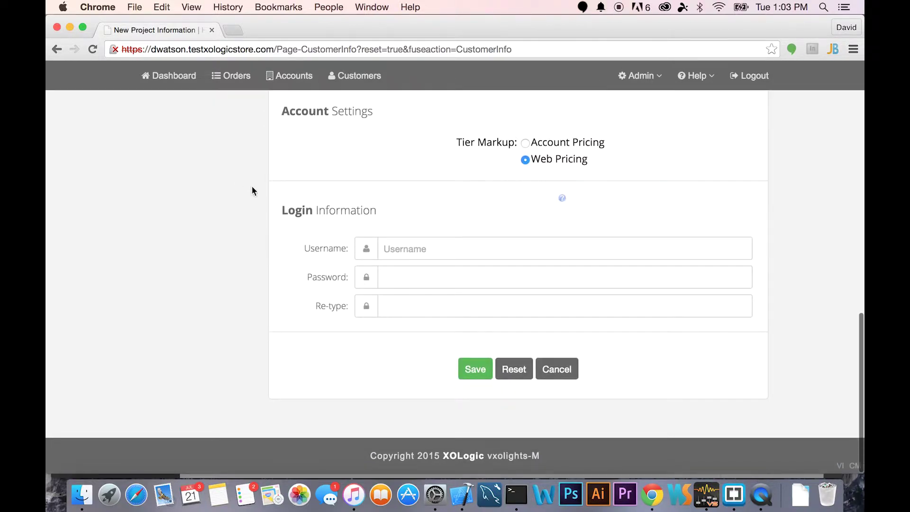
{"action": "left_click", "coordinate": [472, 369]}
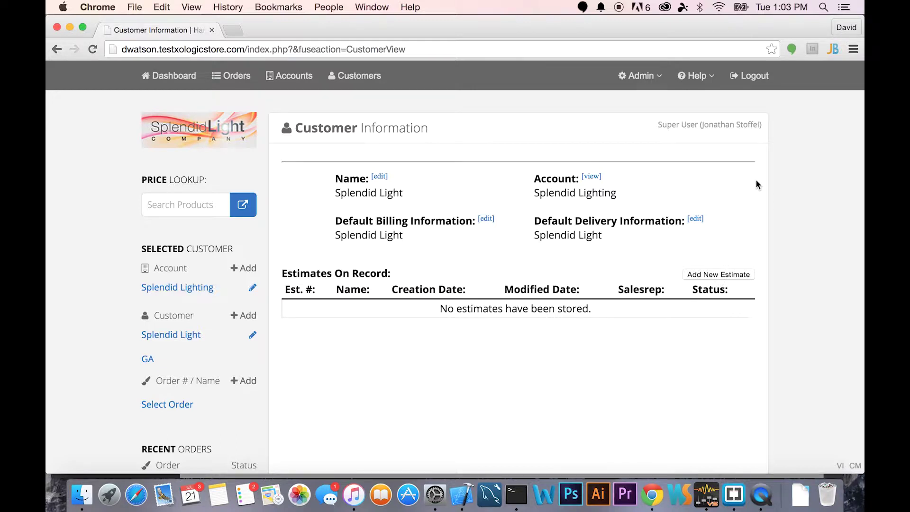
- Search the customer list for "splen" and open the matching customer's record
{"action": "left_click", "coordinate": [370, 84]}
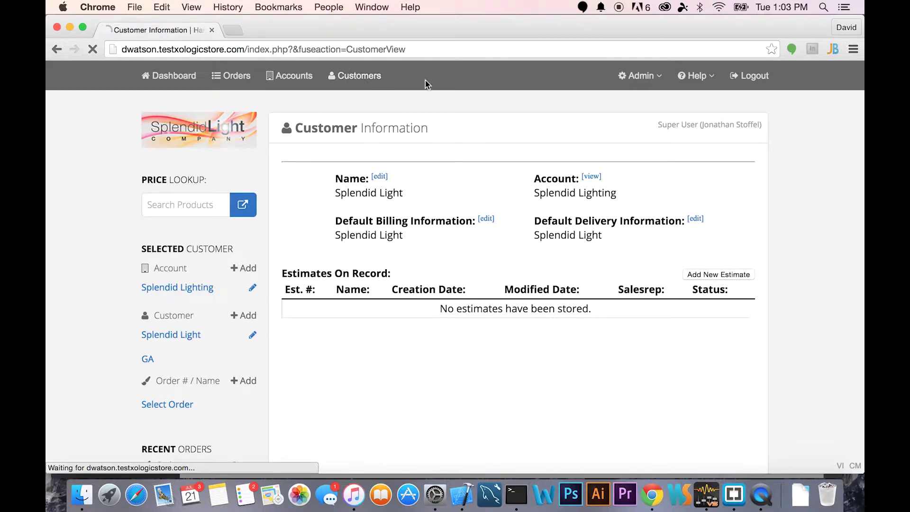
{"action": "double_click", "coordinate": [494, 111]}
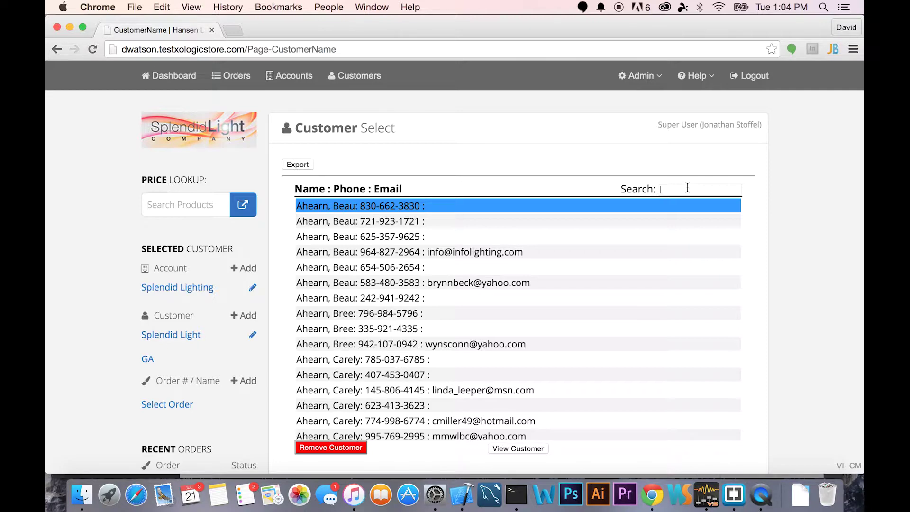
{"action": "type", "text": "splen"}
{"action": "left_click", "coordinate": [352, 207]}
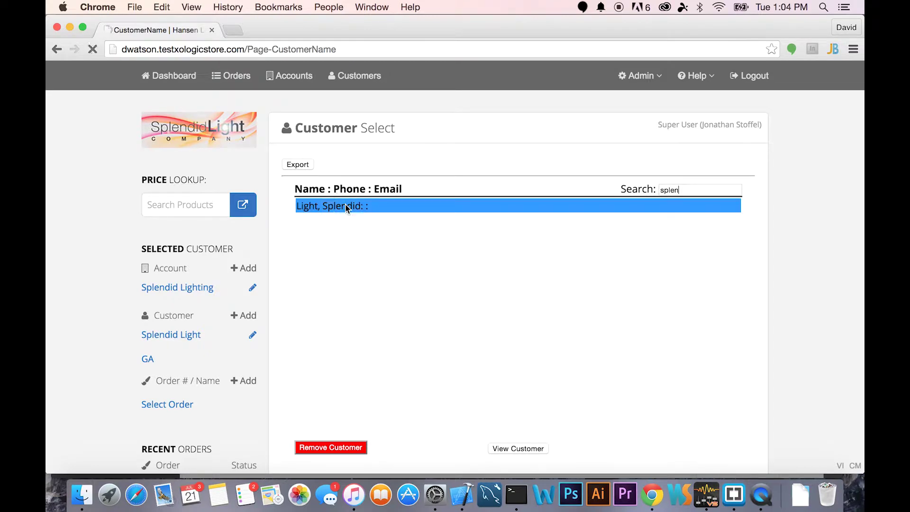
{"action": "double_click", "coordinate": [346, 205]}
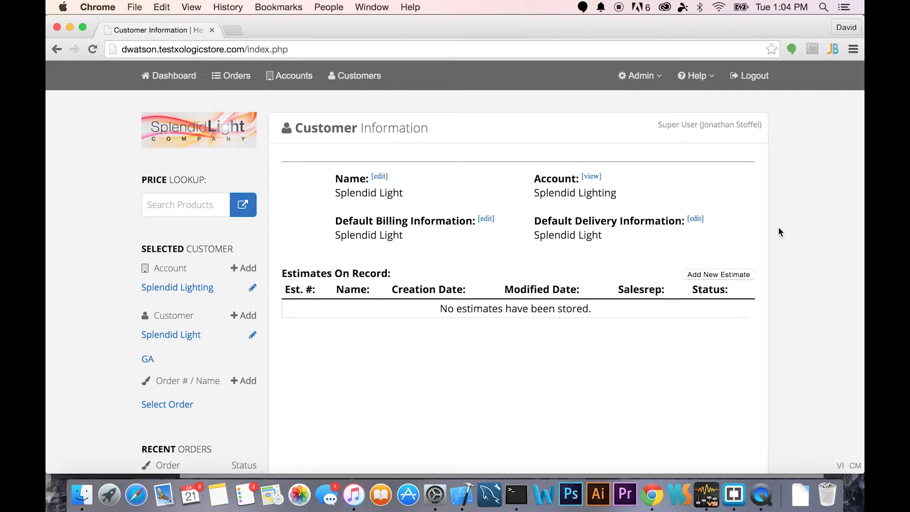
- Start a new account from the dashboard and enter "Splendid lighting" as the business name
{"action": "left_click", "coordinate": [157, 76]}
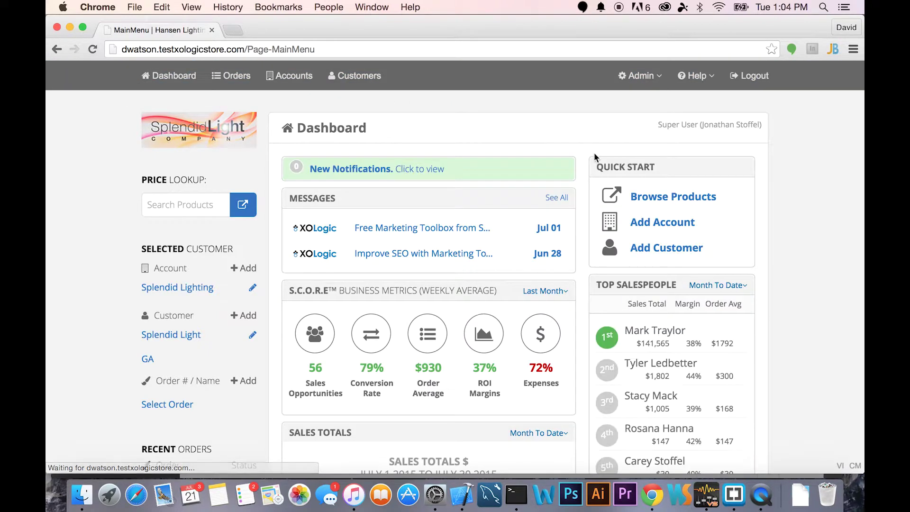
{"action": "left_click", "coordinate": [670, 221]}
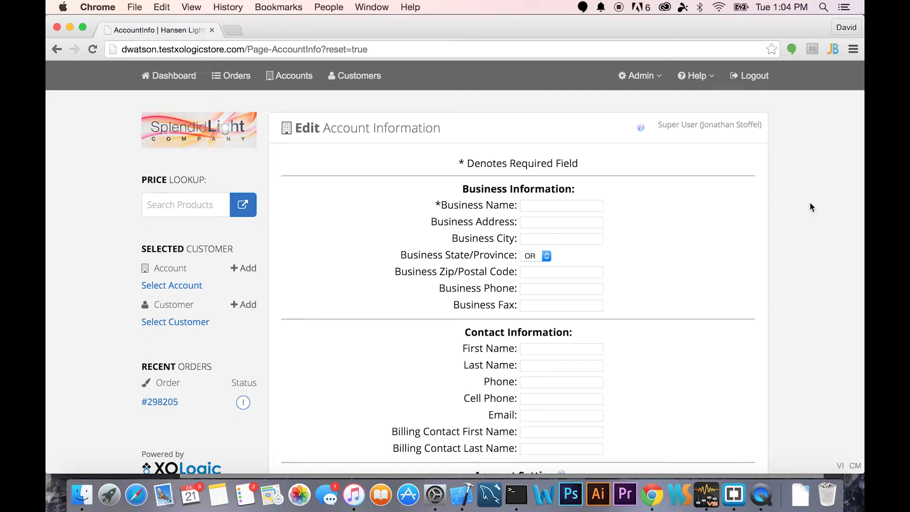
{"action": "left_click", "coordinate": [564, 204]}
{"action": "type", "text": "Splendid lighting"}
- In the account settings, set the account type to Designer and the default discount to 10%
{"action": "scroll", "coordinate": [711, 245], "scroll_direction": "down", "scroll_amount": 5}
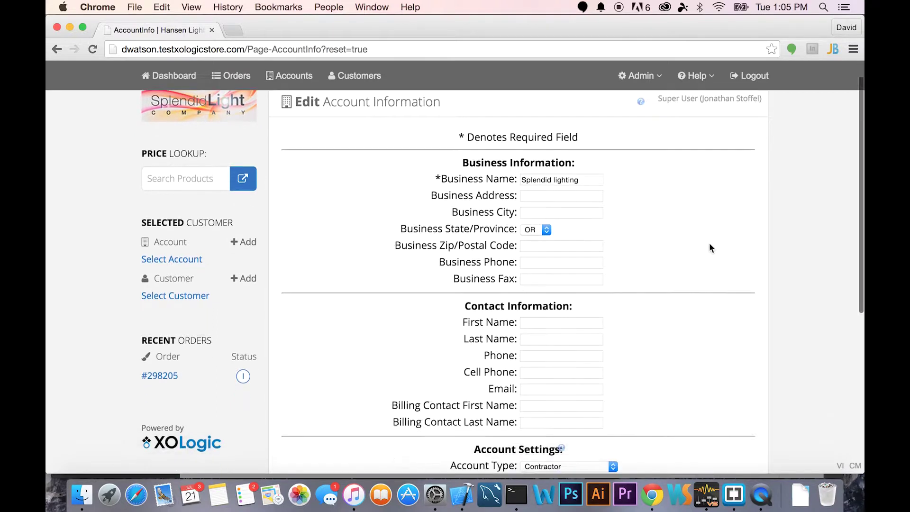
{"action": "scroll", "coordinate": [674, 283], "scroll_direction": "down", "scroll_amount": 5}
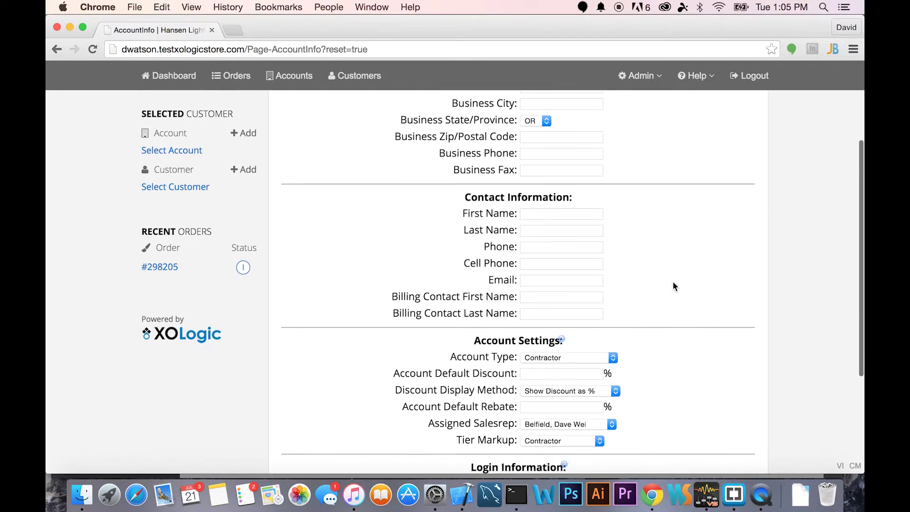
{"action": "scroll", "coordinate": [674, 283], "scroll_direction": "down", "scroll_amount": 1}
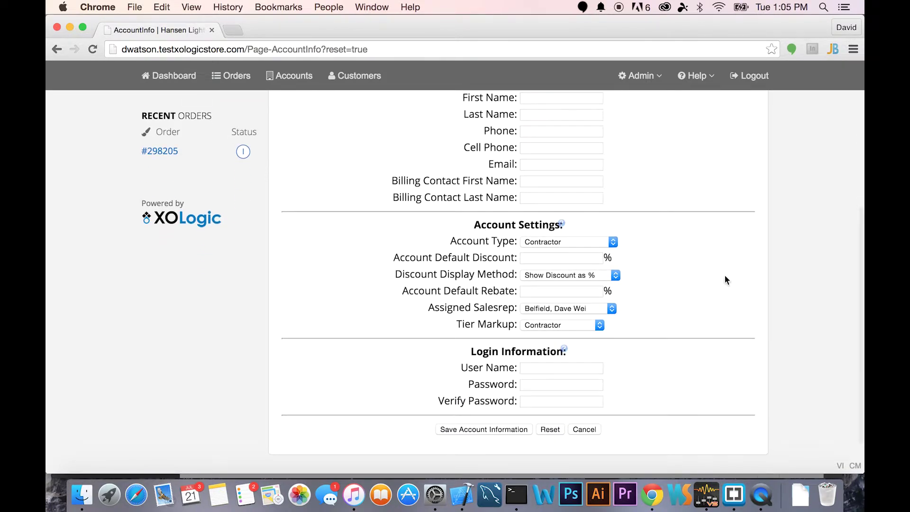
{"action": "left_click", "coordinate": [554, 243]}
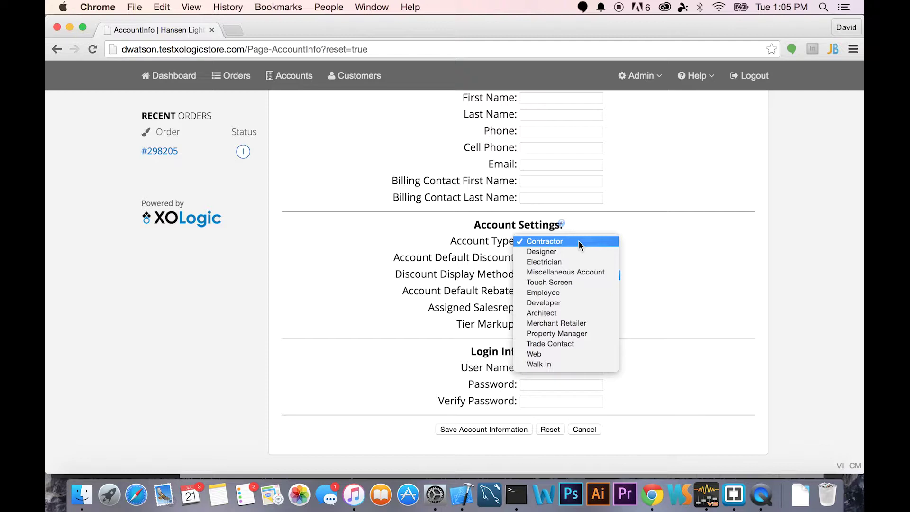
{"action": "left_click", "coordinate": [691, 253]}
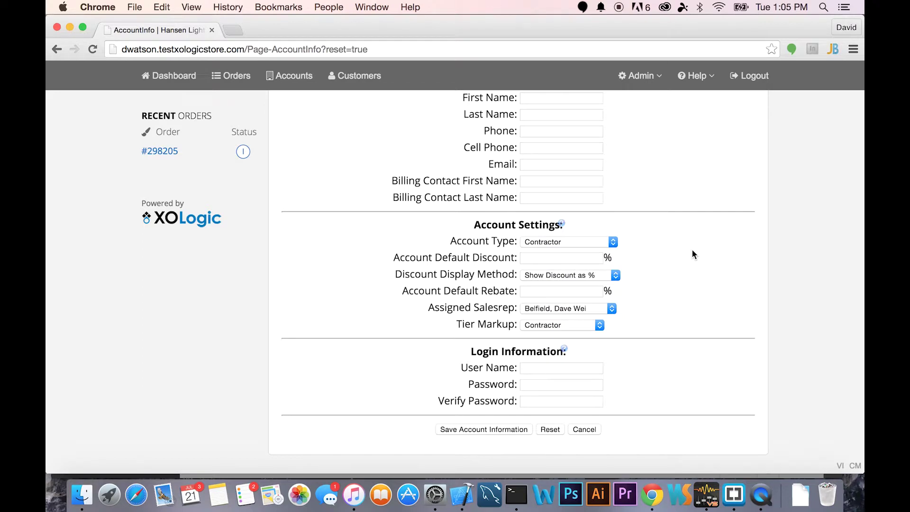
{"action": "left_click", "coordinate": [579, 241]}
{"action": "left_click", "coordinate": [573, 251]}
{"action": "left_click", "coordinate": [588, 256]}
{"action": "type", "text": "10"}
{"action": "left_click", "coordinate": [719, 258]}
- Examine the available choices for discount display method, assigned salesrep and tier markup, as well as the login fields
{"action": "left_click", "coordinate": [579, 275]}
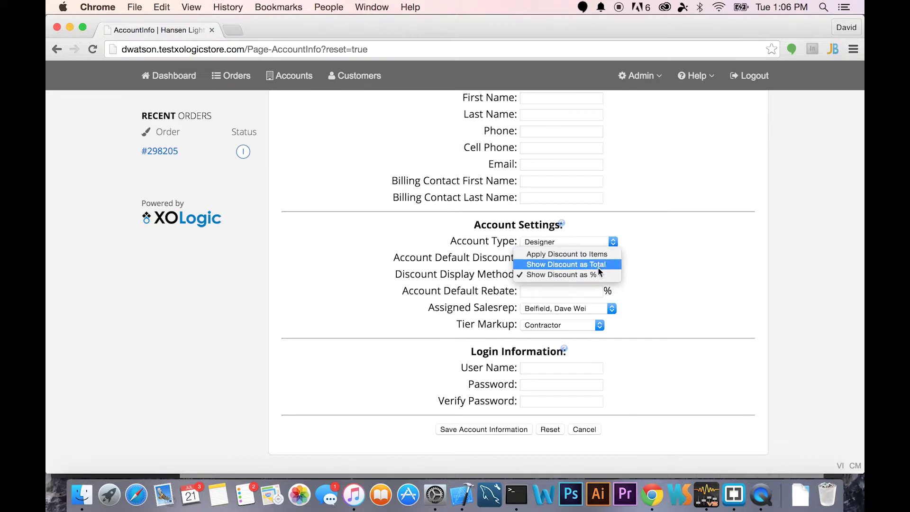
{"action": "left_click", "coordinate": [677, 277]}
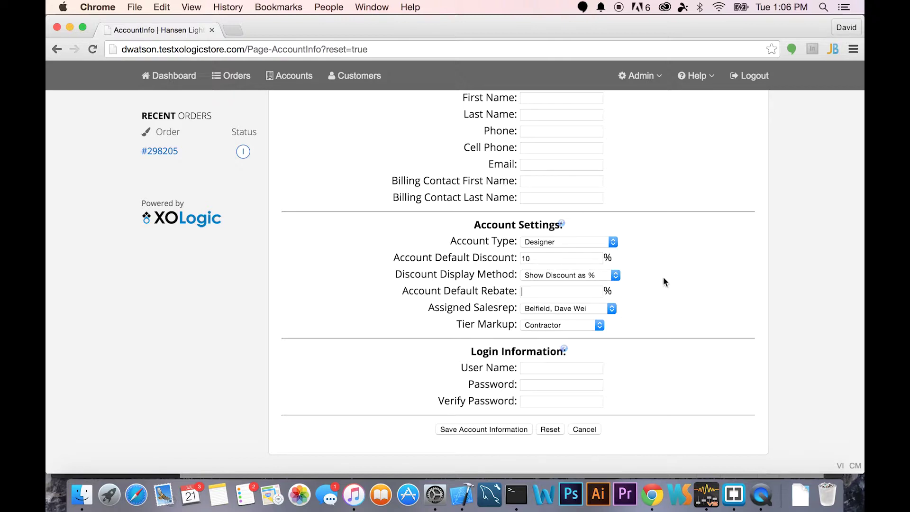
{"action": "left_click", "coordinate": [557, 309]}
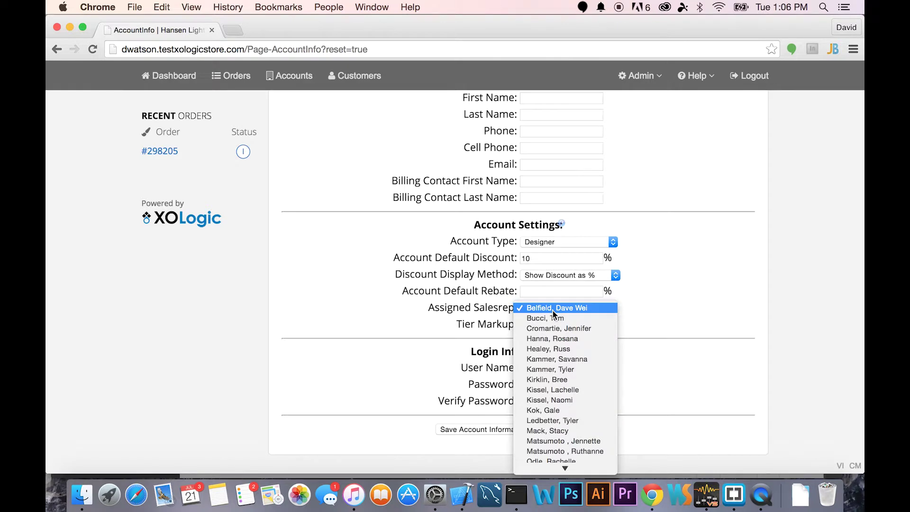
{"action": "left_click", "coordinate": [669, 308]}
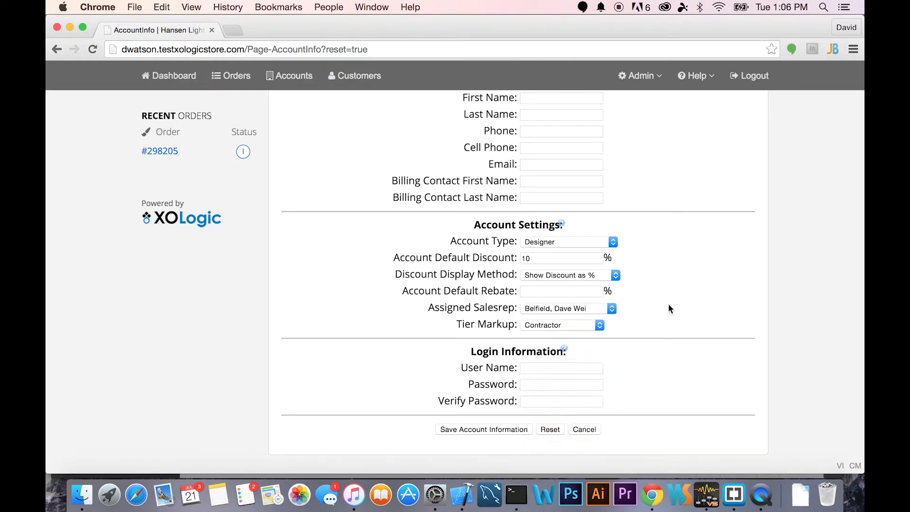
{"action": "left_click", "coordinate": [589, 308]}
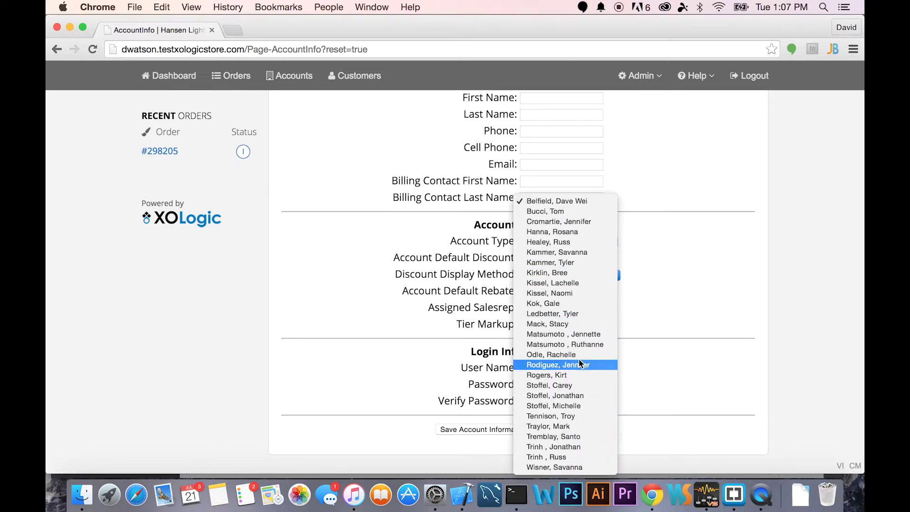
{"action": "left_click", "coordinate": [764, 297]}
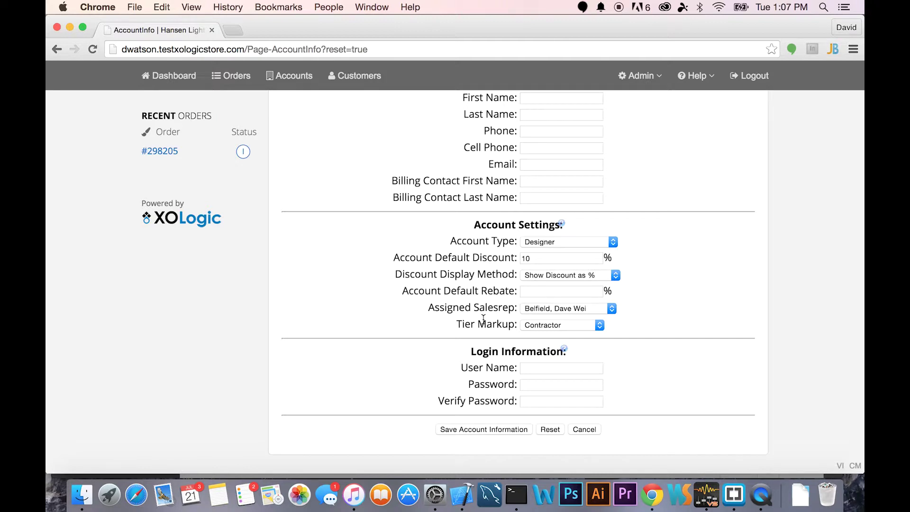
{"action": "left_click", "coordinate": [574, 326]}
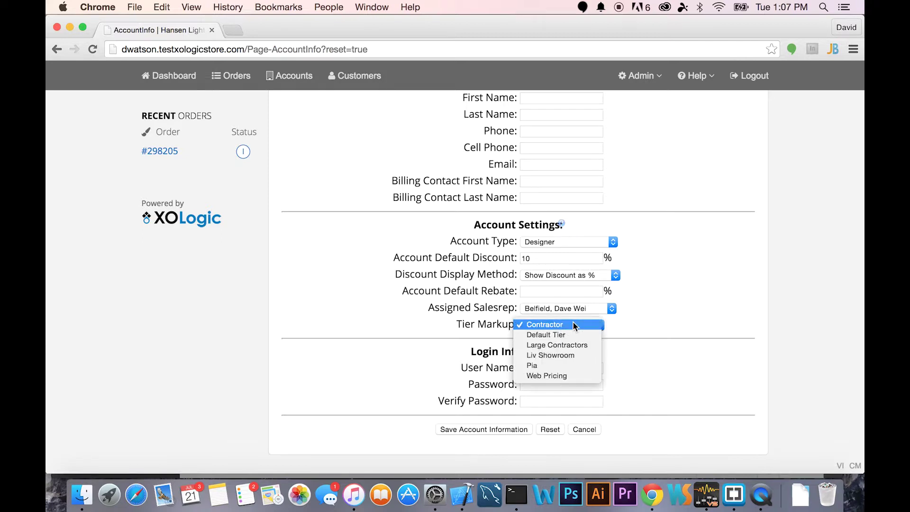
{"action": "left_click", "coordinate": [641, 327]}
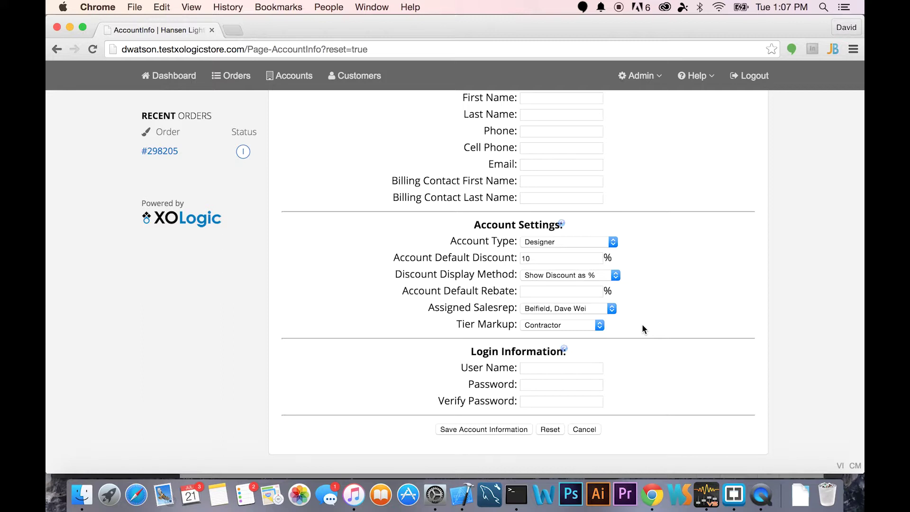
{"action": "left_click", "coordinate": [574, 326]}
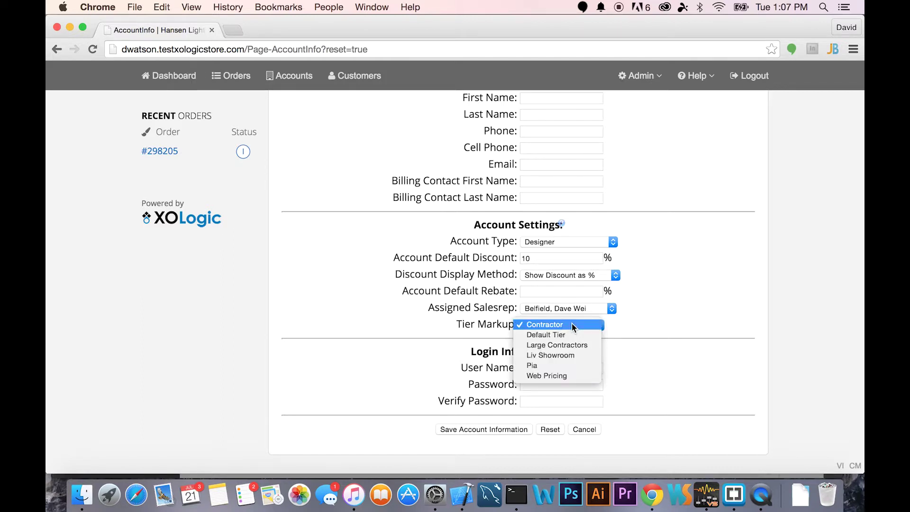
{"action": "left_click", "coordinate": [598, 327]}
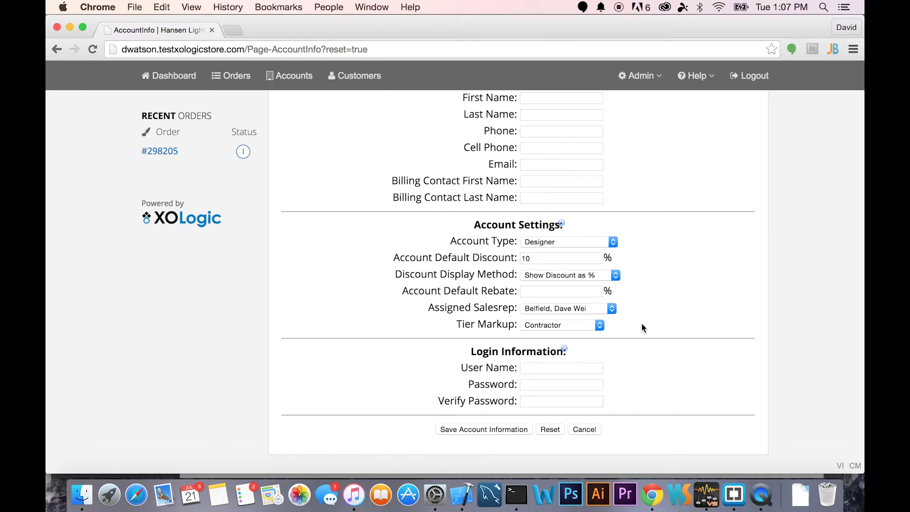
{"action": "scroll", "coordinate": [744, 335], "scroll_direction": "down", "scroll_amount": 2}
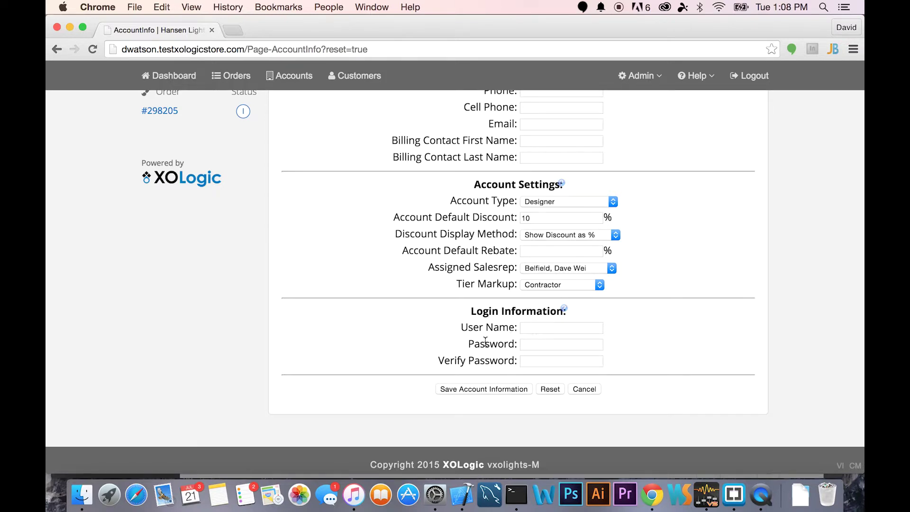
- Save the new account, and open the existing Splendid Lighting account under Walk In to review its record
{"action": "left_click", "coordinate": [513, 392]}
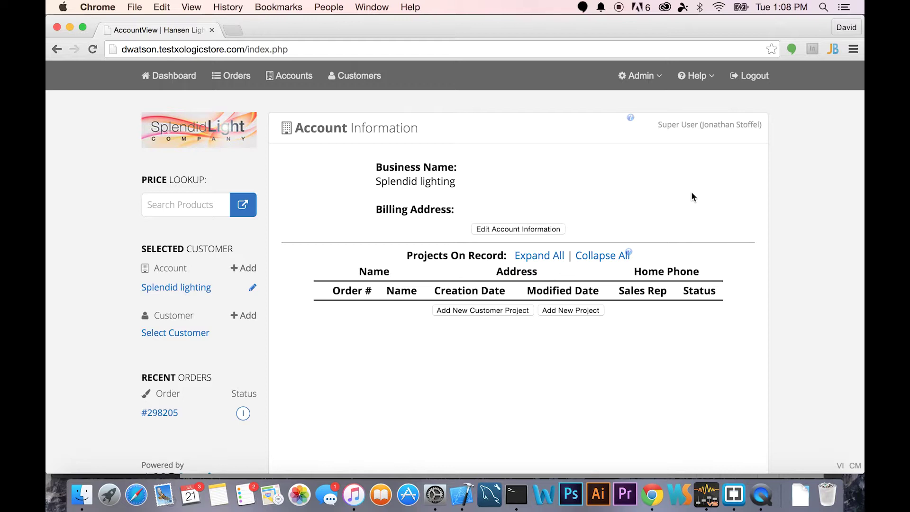
{"action": "left_click", "coordinate": [292, 77]}
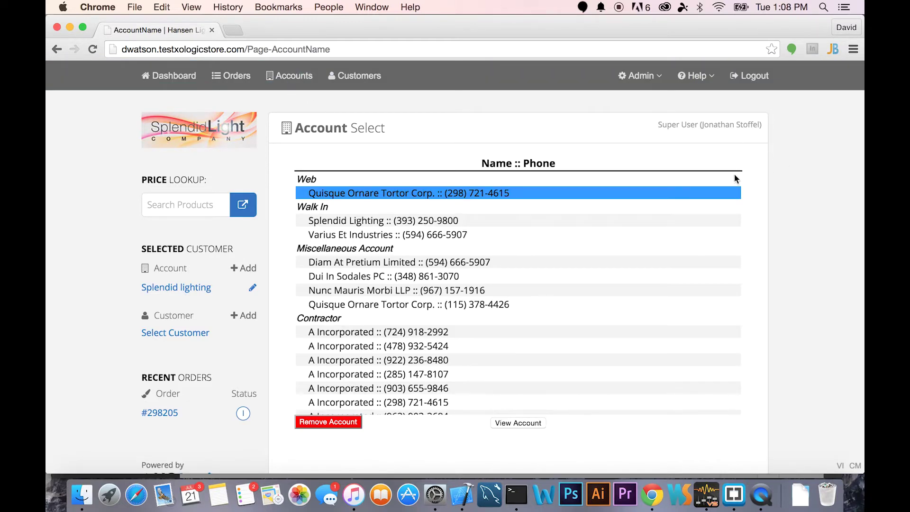
{"action": "scroll", "coordinate": [432, 280], "scroll_direction": "down", "scroll_amount": 15}
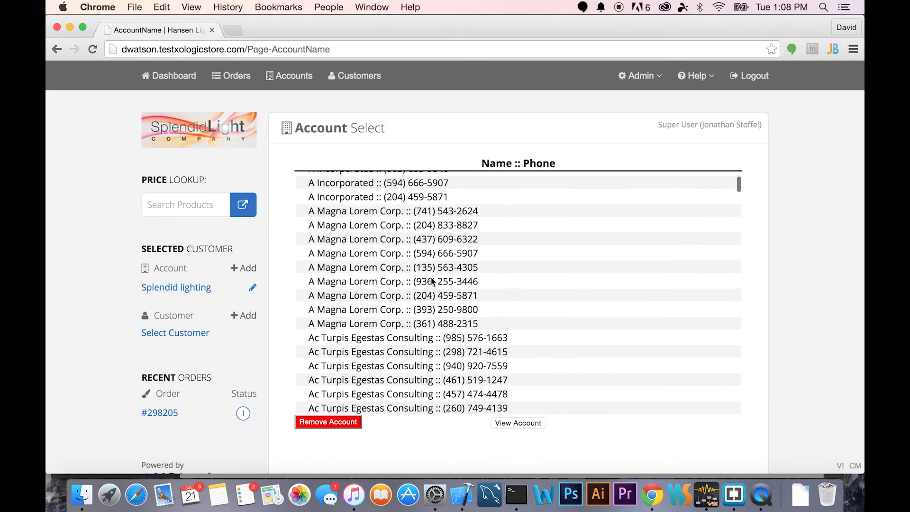
{"action": "scroll", "coordinate": [433, 281], "scroll_direction": "up", "scroll_amount": 15}
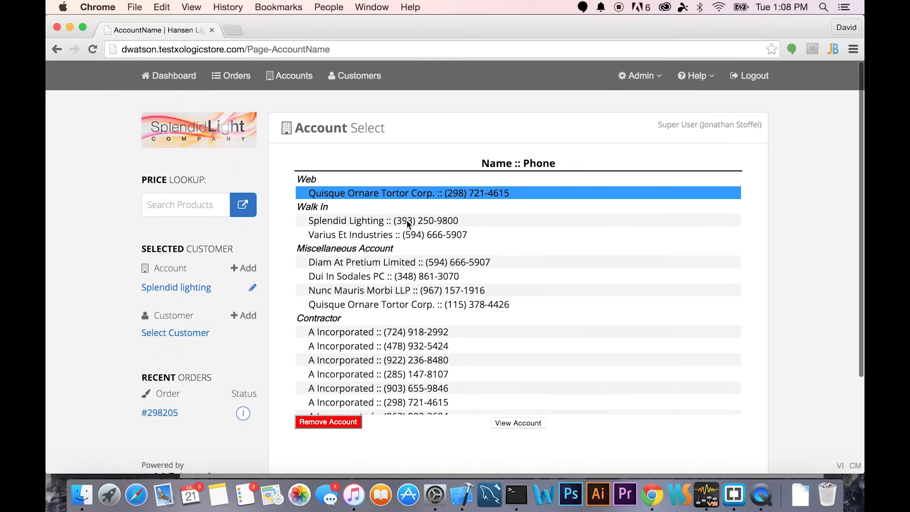
{"action": "double_click", "coordinate": [356, 222]}
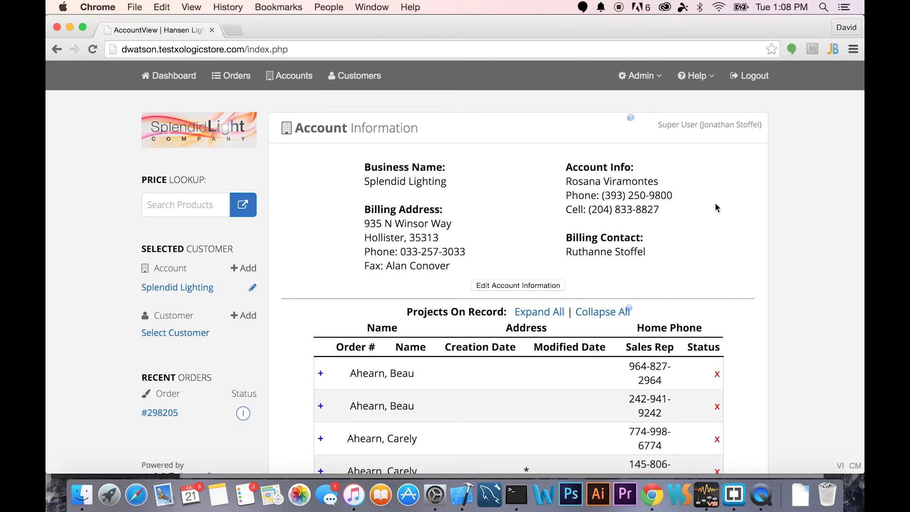
{"action": "scroll", "coordinate": [792, 209], "scroll_direction": "down", "scroll_amount": 4}
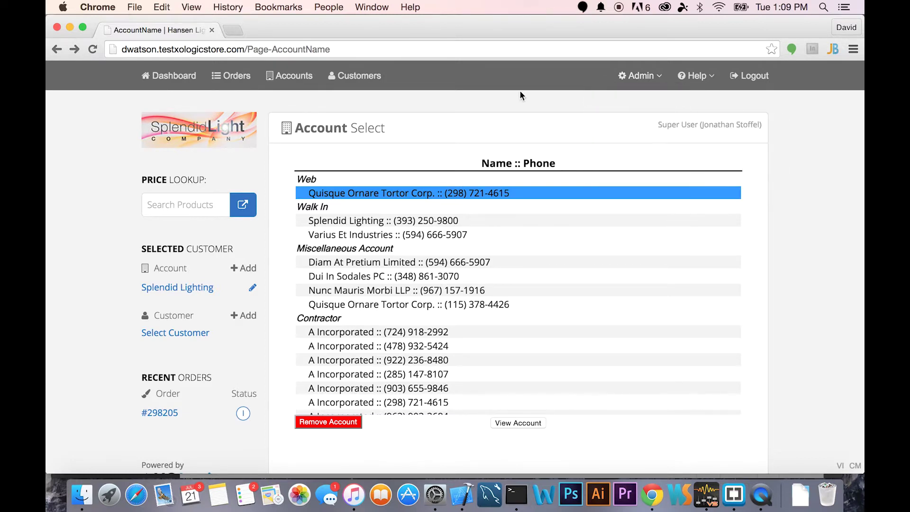
- Open the admin data import page, set the file type to Accounts and review the importable account fields
{"action": "mouse_move", "coordinate": [641, 77]}
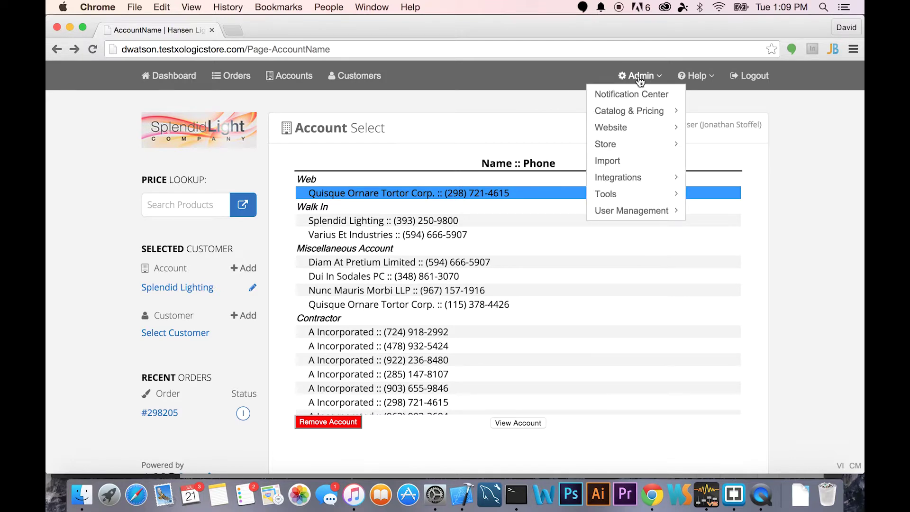
{"action": "left_click", "coordinate": [639, 163]}
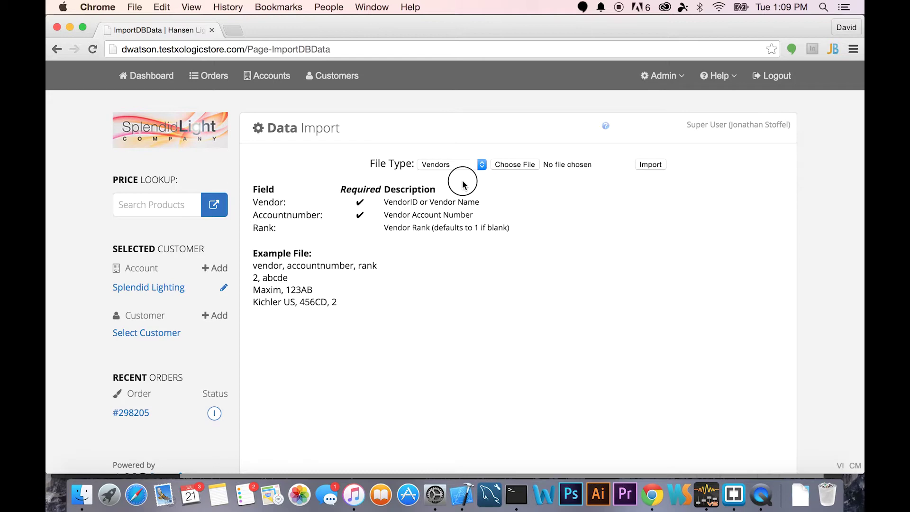
{"action": "left_click_drag", "start_coordinate": [469, 189], "coordinate": [446, 170]}
{"action": "left_click", "coordinate": [459, 164]}
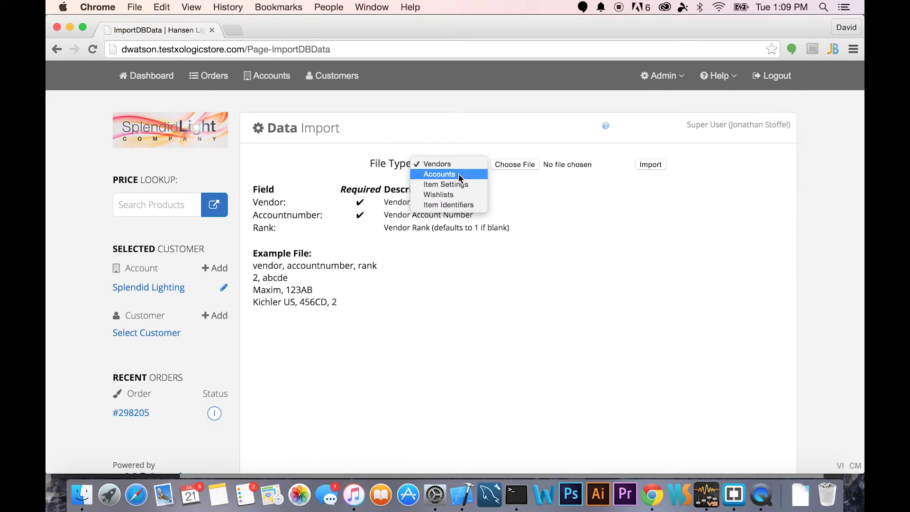
{"action": "left_click", "coordinate": [459, 173]}
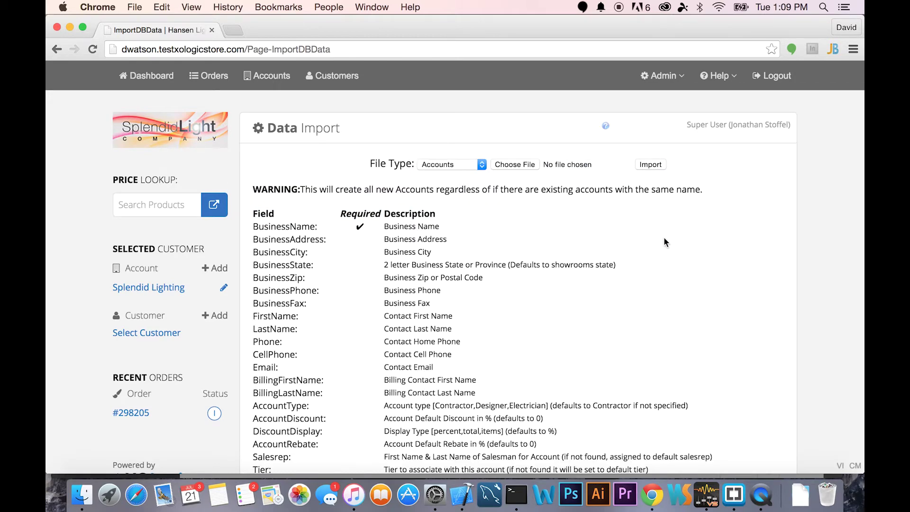
{"action": "scroll", "coordinate": [664, 241], "scroll_direction": "down", "scroll_amount": 3}
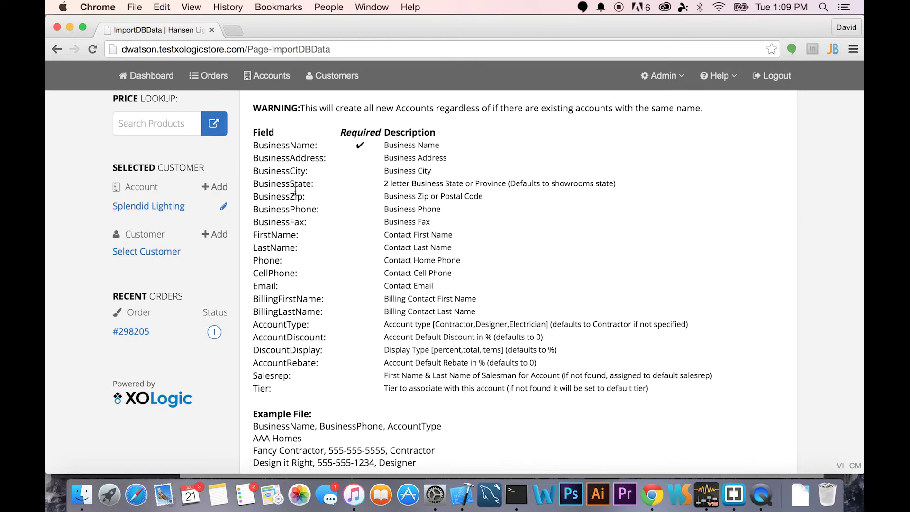
{"action": "left_click_drag", "start_coordinate": [316, 145], "coordinate": [281, 151]}
{"action": "left_click", "coordinate": [281, 151]}
{"action": "scroll", "coordinate": [632, 261], "scroll_direction": "up", "scroll_amount": 2}
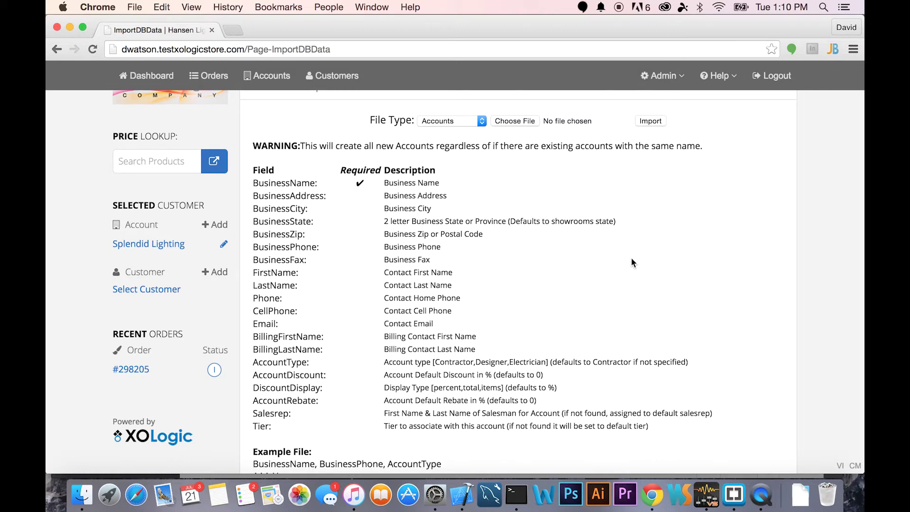
{"action": "left_click", "coordinate": [524, 121]}
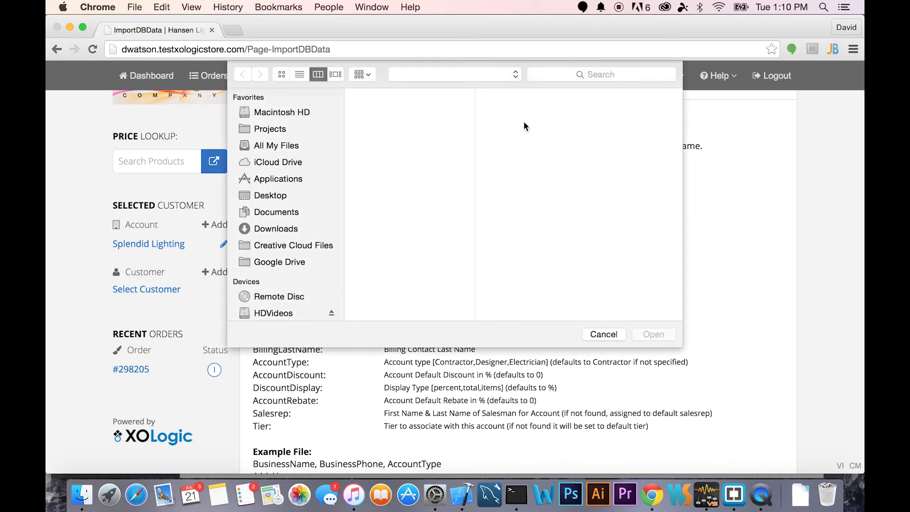
{"action": "scroll", "coordinate": [354, 249], "scroll_direction": "up", "scroll_amount": 2}
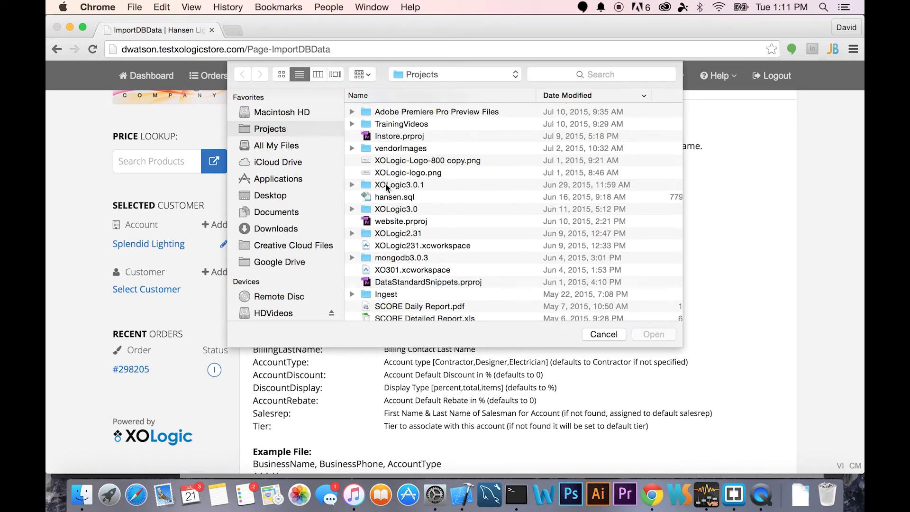
{"action": "left_click", "coordinate": [592, 335]}
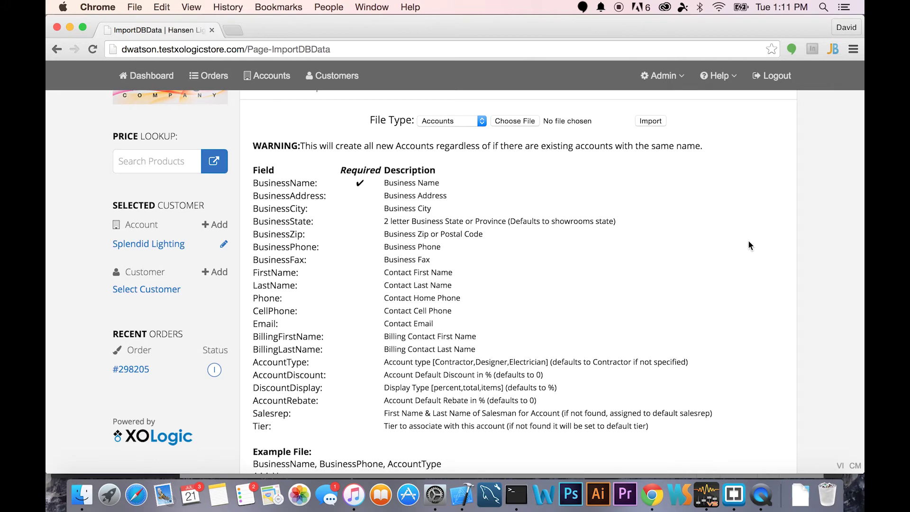
- Leave the data import page and open the customer list
{"action": "scroll", "coordinate": [749, 242], "scroll_direction": "up", "scroll_amount": 2}
{"action": "scroll", "coordinate": [754, 246], "scroll_direction": "up", "scroll_amount": 1}
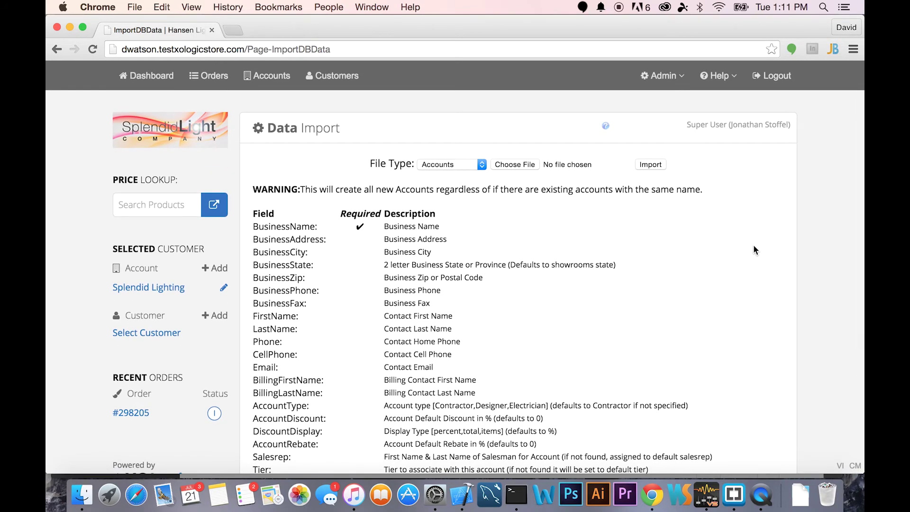
{"action": "left_click", "coordinate": [342, 76]}
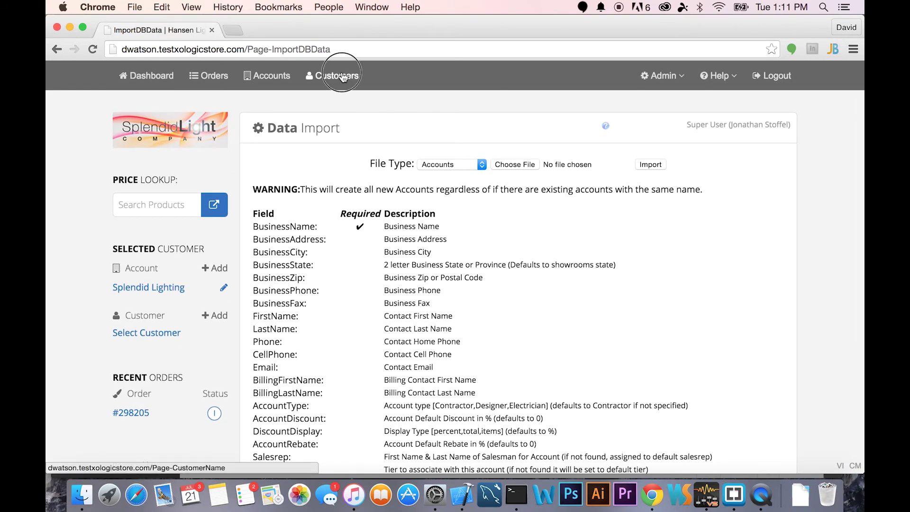